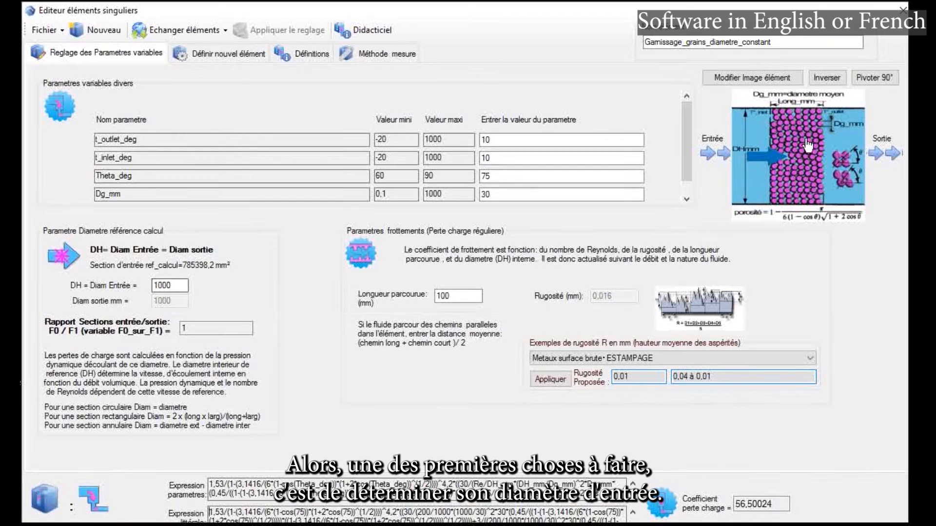
Set the inlet reference diameter DH of the granular packing element to 2000 mm
double_click(175, 285)
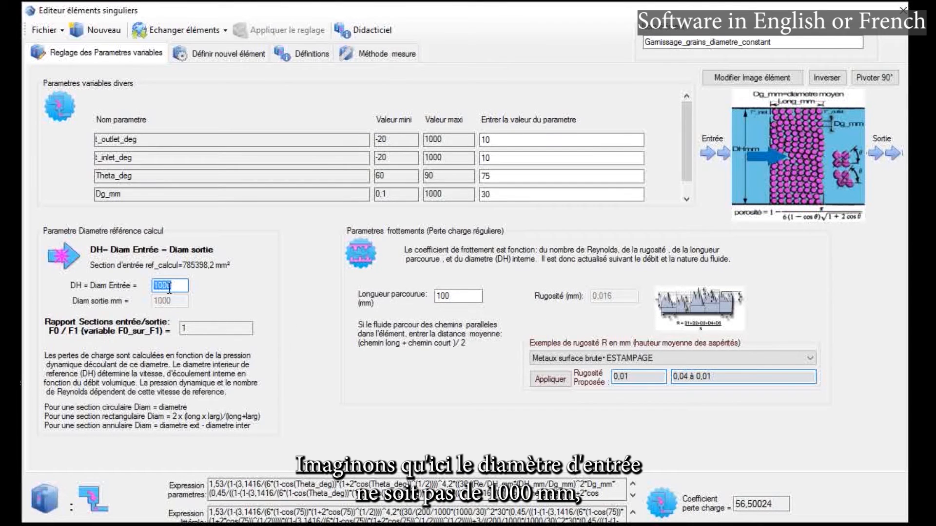
key(Home)
key(shift+Right)
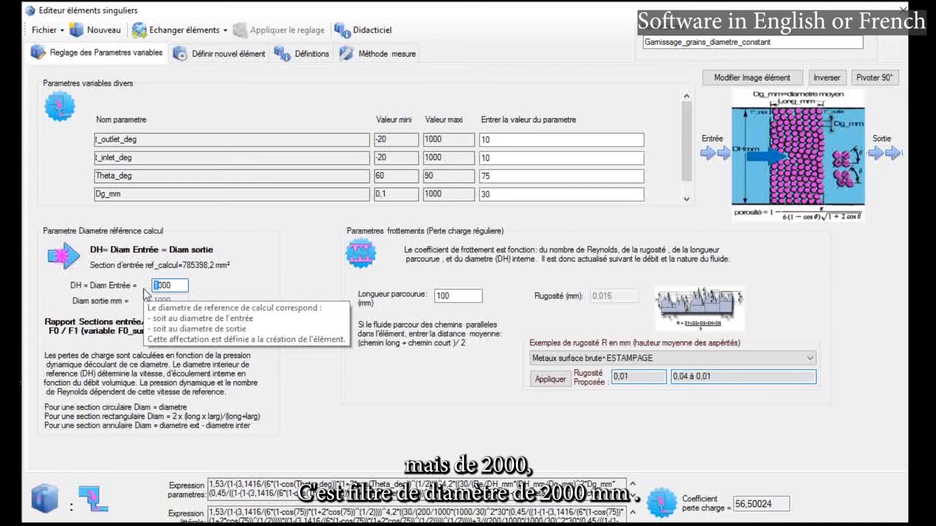
text(2)
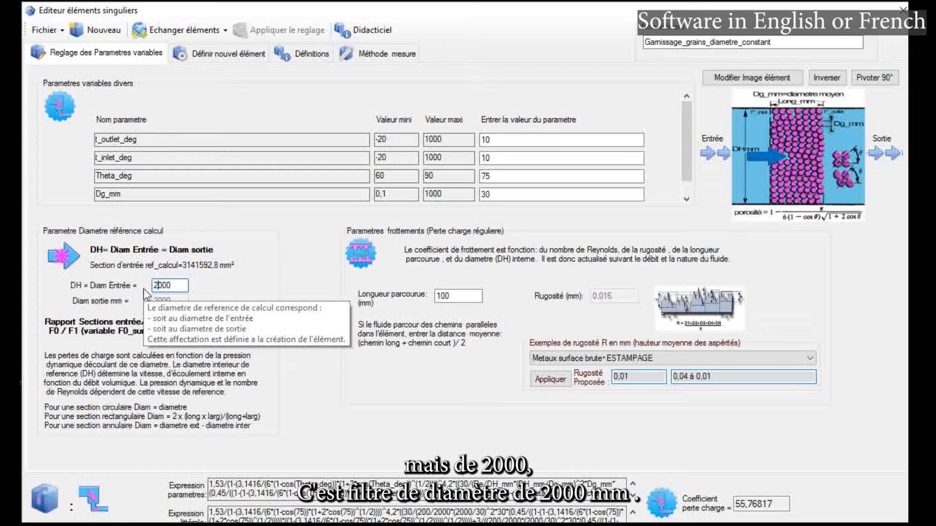
key(shift+End)
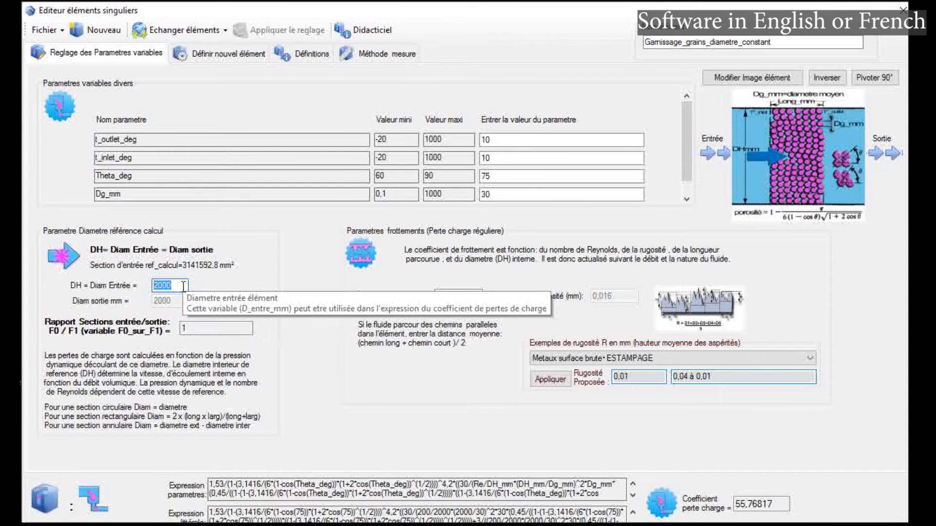
Bring up the equivalent diameter calculator from the main window and choose the rectangular duct shape
drag(424, 11, 434, 239)
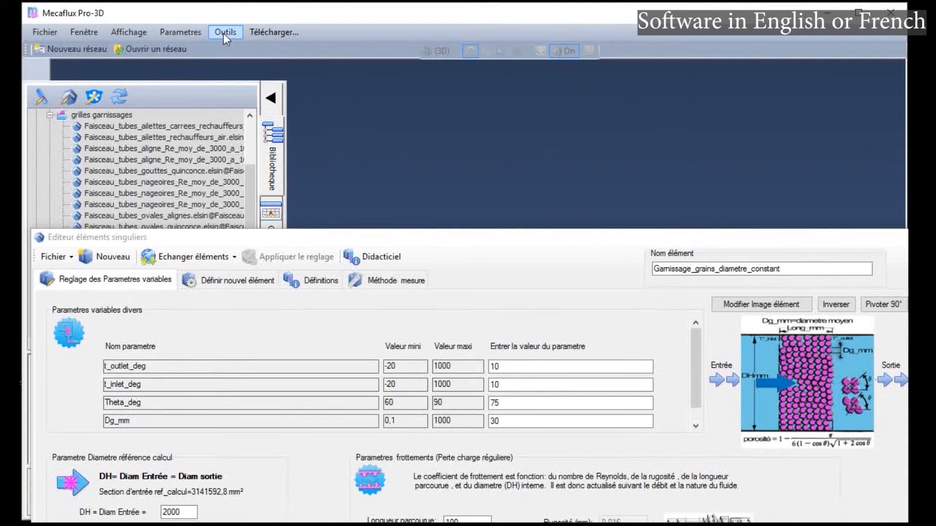
click(224, 33)
mouse_move(273, 33)
mouse_move(225, 32)
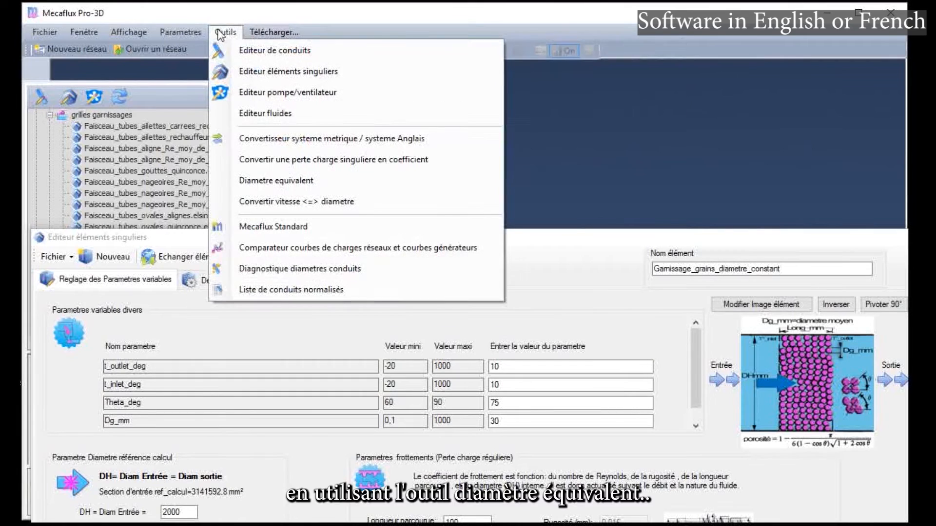
click(278, 181)
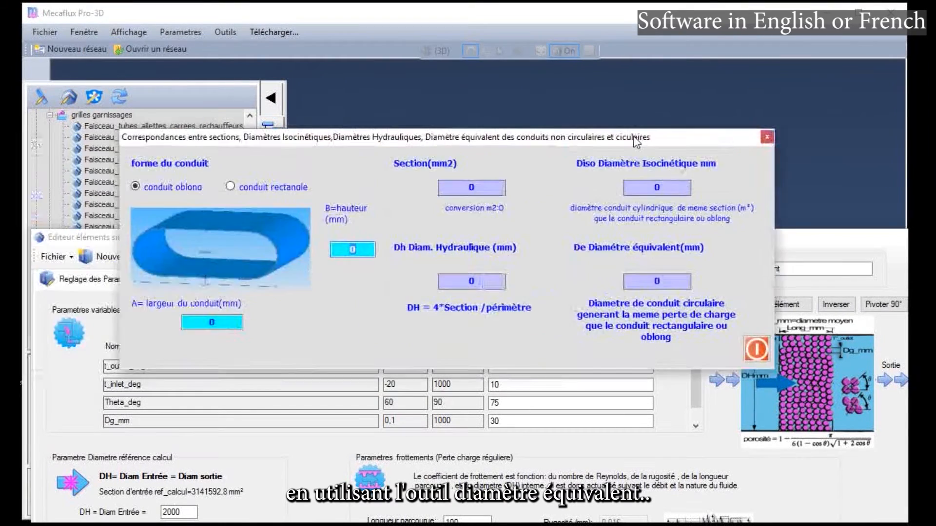
click(272, 140)
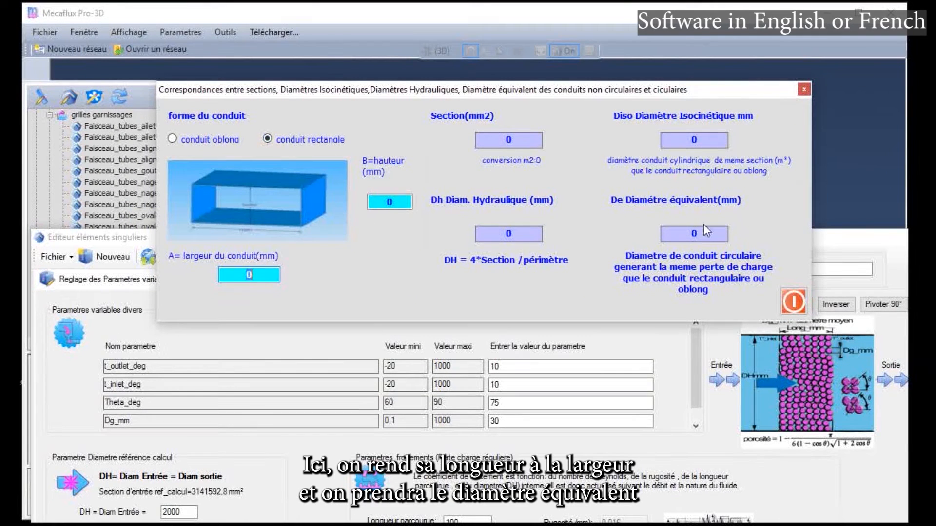
Calculate the equivalent diameter of a duct 100 mm high and 100 mm wide, and close the calculator
double_click(403, 204)
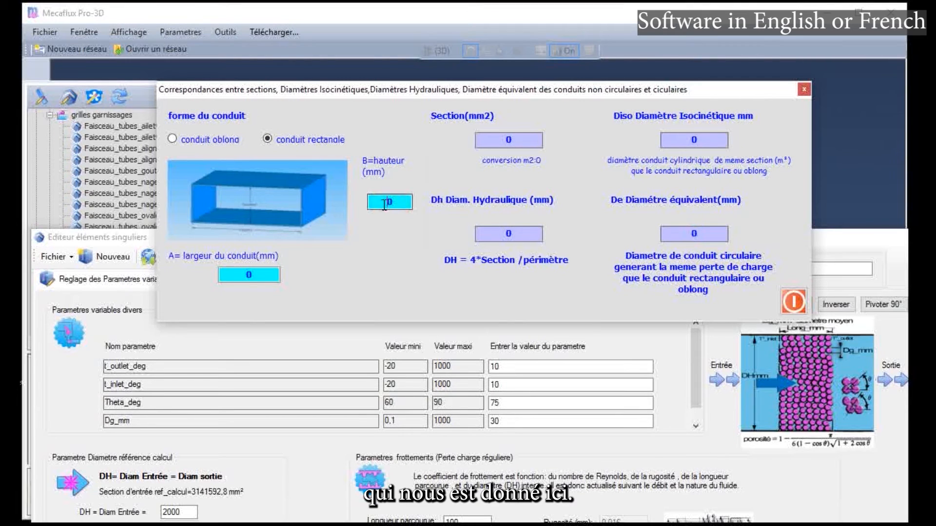
text(100)
double_click(264, 276)
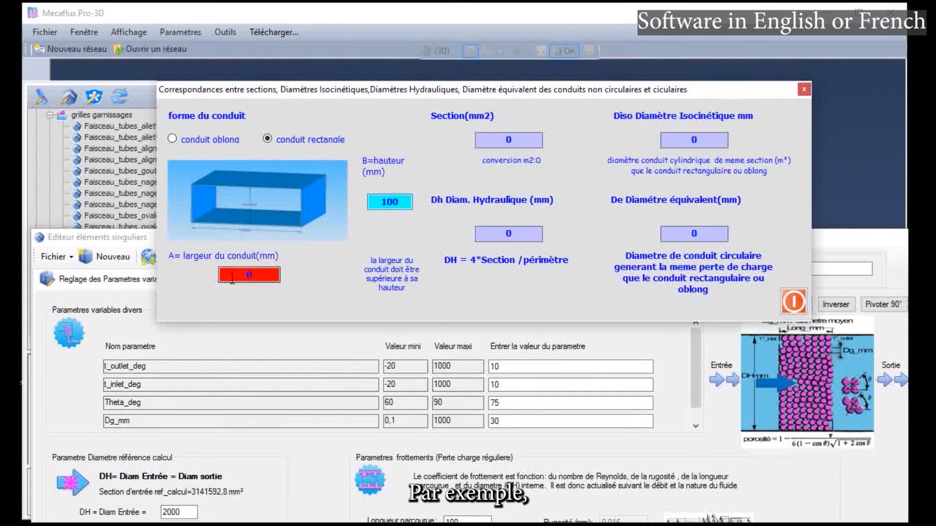
text(100)
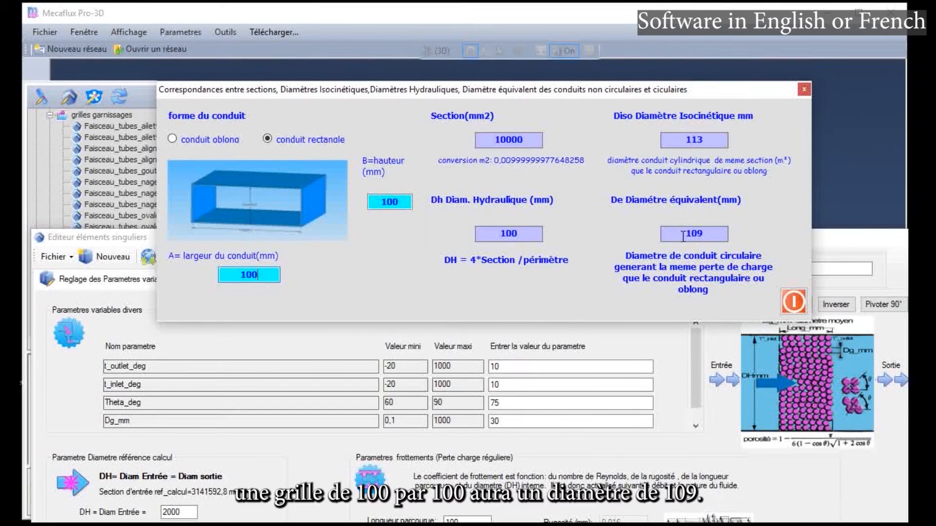
click(804, 89)
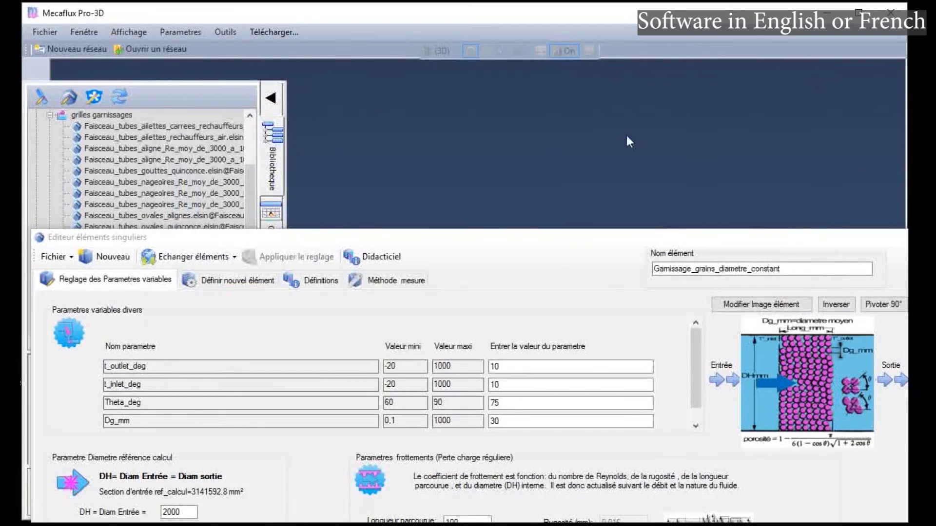
Bring the singular element editor back into full view and set the travelled length to 1000 mm
double_click(362, 237)
key(Return)
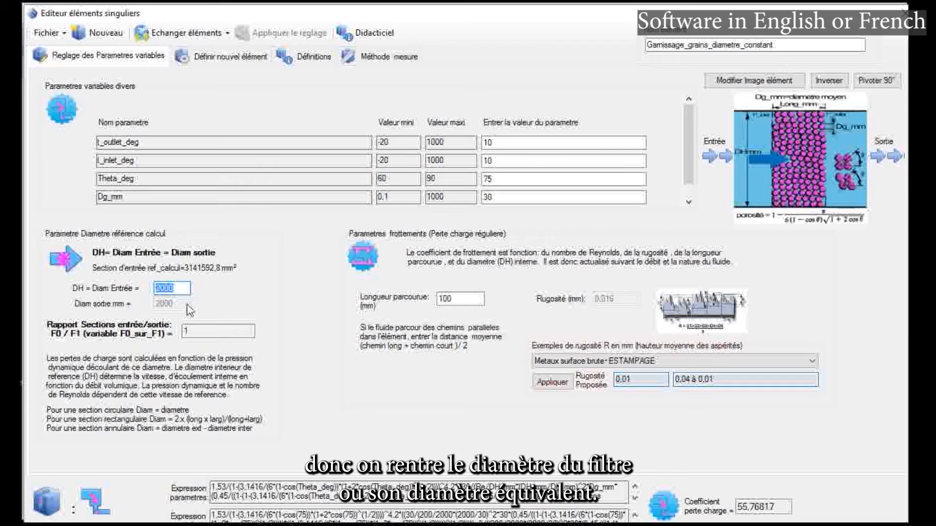
click(457, 298)
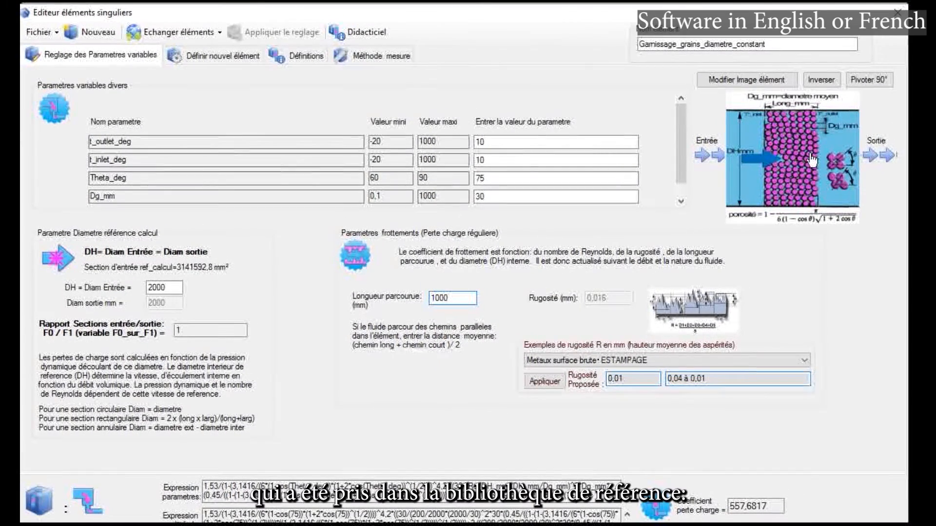
Examine the outlet temperature, inlet temperature and Theta_deg parameters against the packing diagram
mouse_move(809, 153)
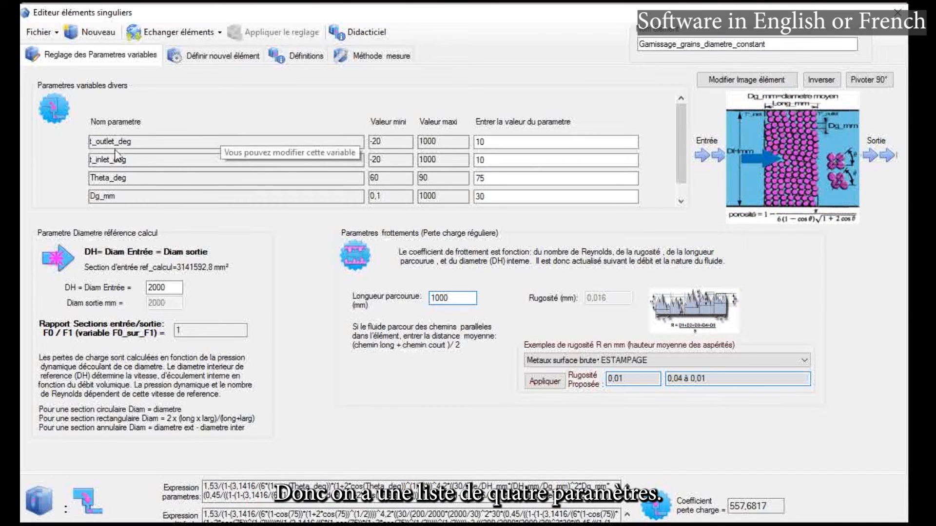
drag(147, 142, 81, 142)
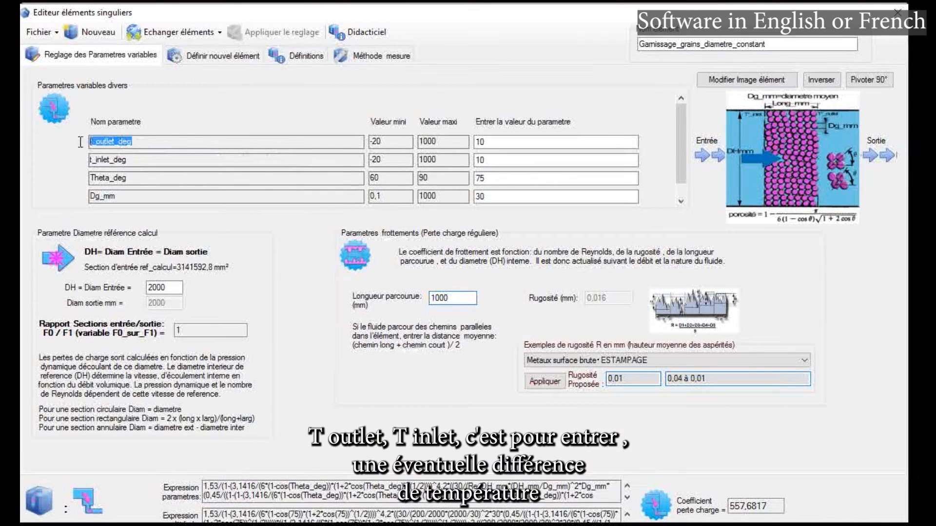
click(271, 141)
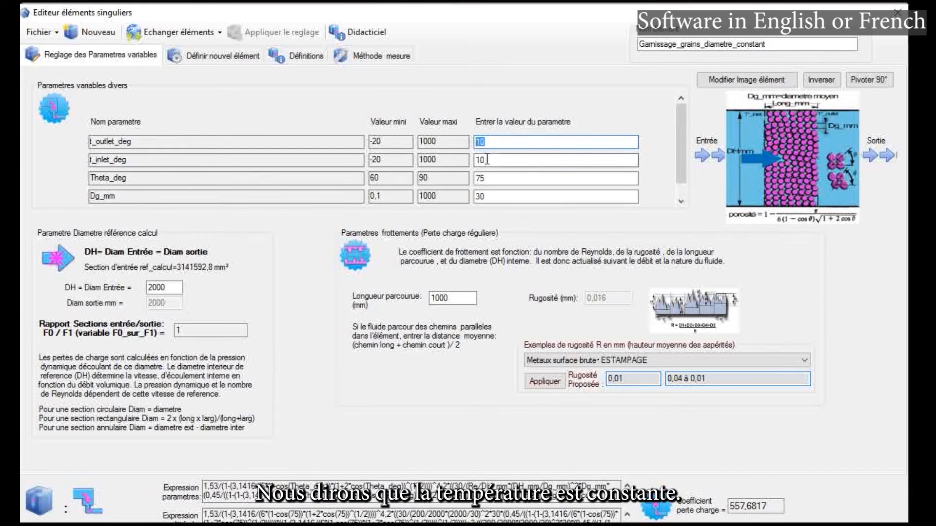
double_click(494, 141)
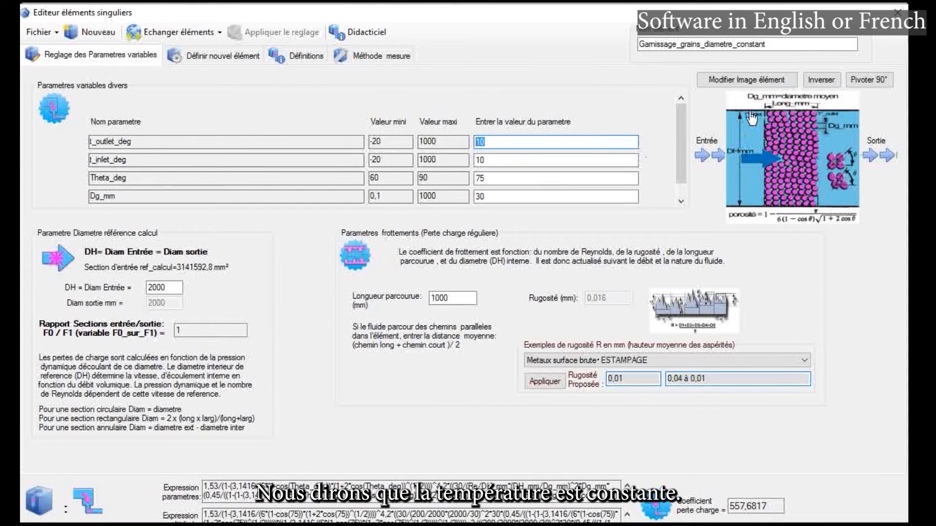
click(493, 161)
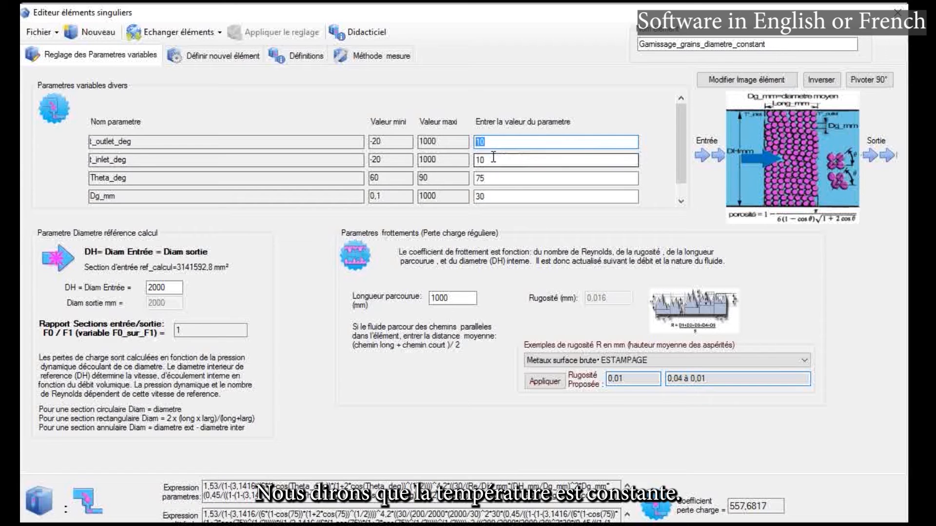
click(498, 142)
click(505, 159)
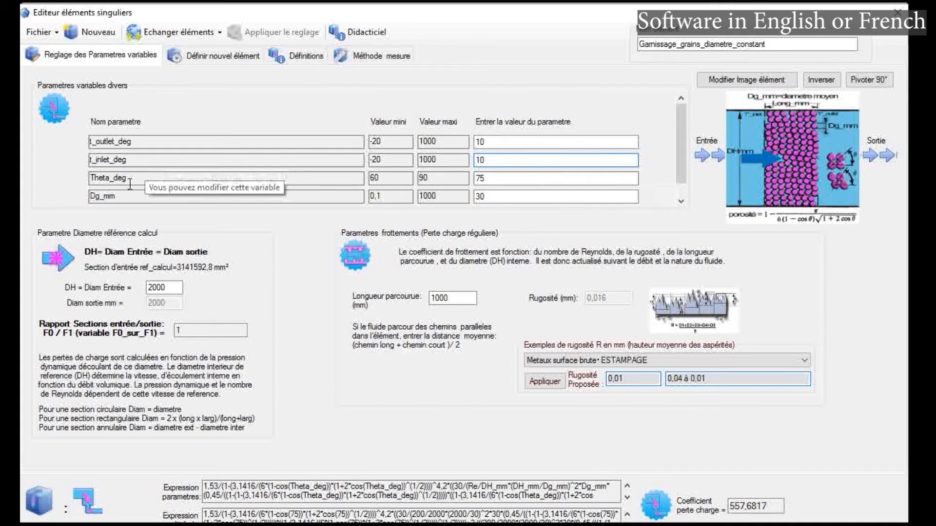
click(489, 179)
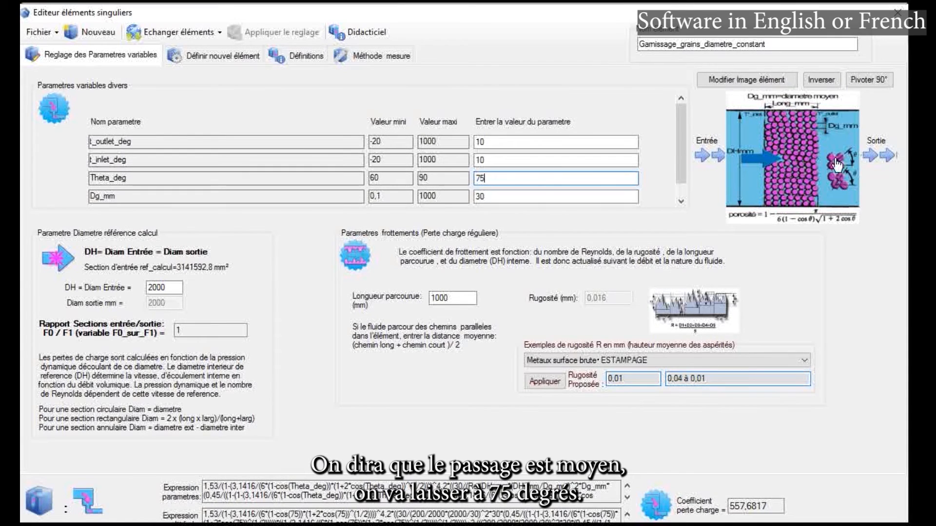
double_click(484, 178)
Set the grain diameter parameter Dg_mm to 3 mm
click(107, 198)
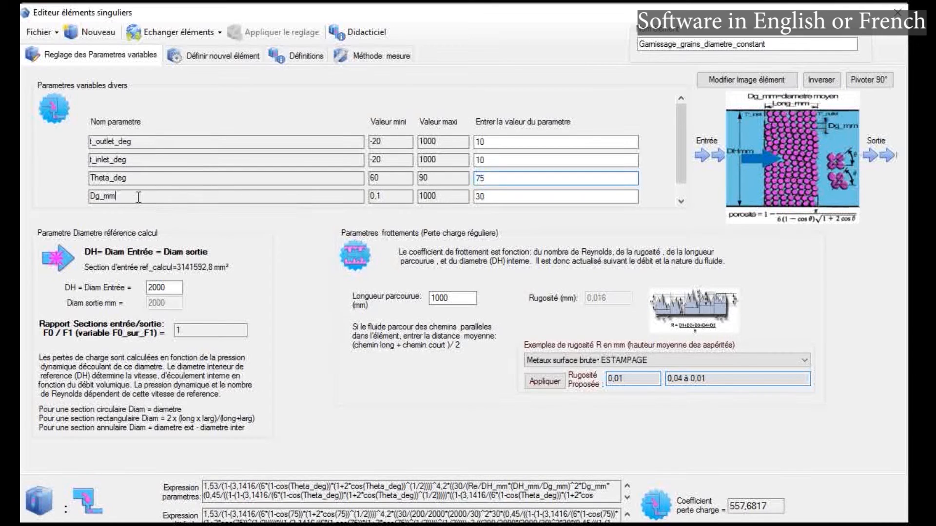
double_click(129, 197)
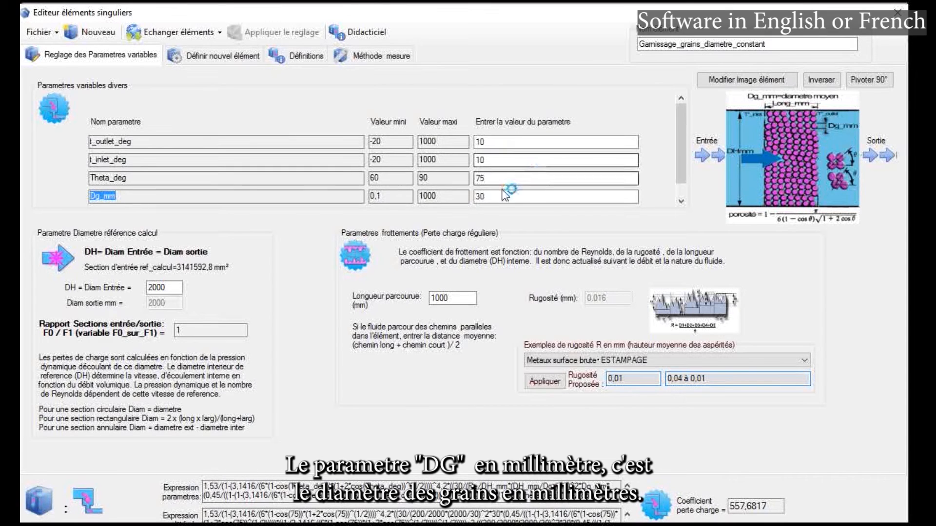
click(485, 196)
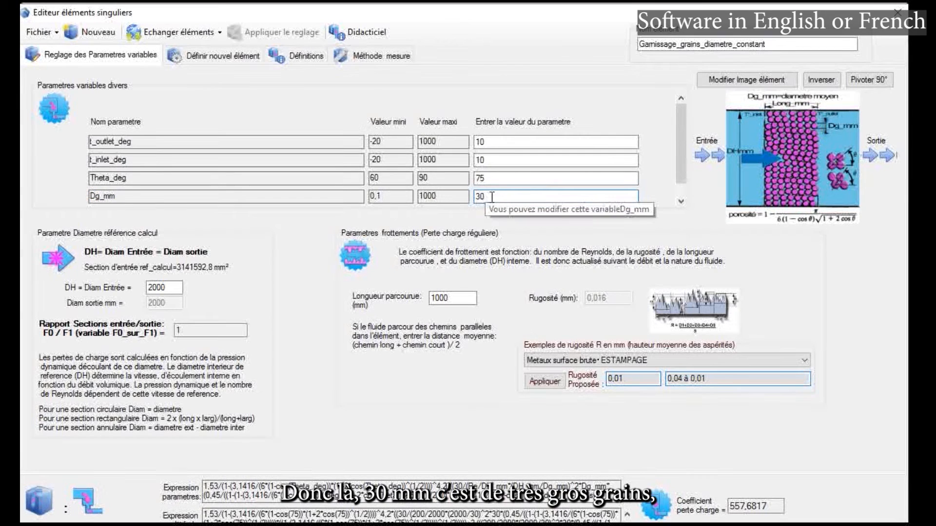
drag(492, 197, 472, 199)
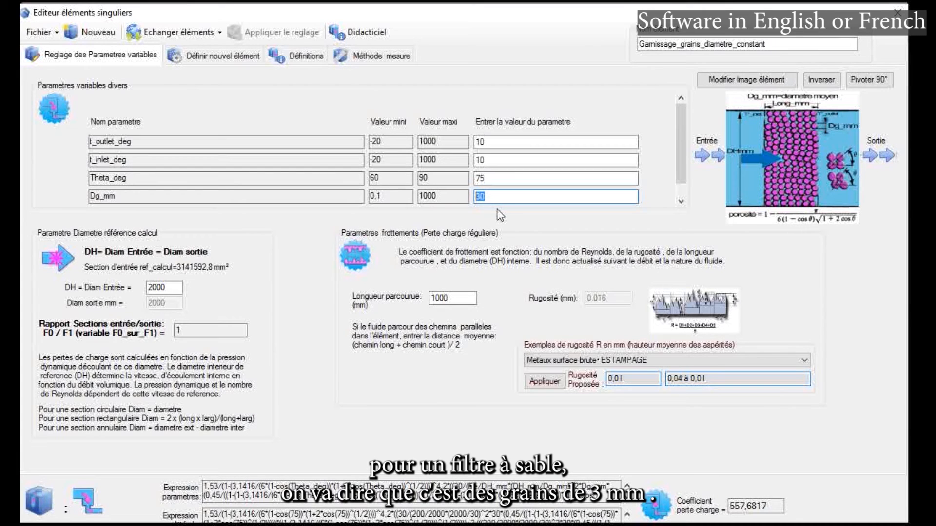
text(3)
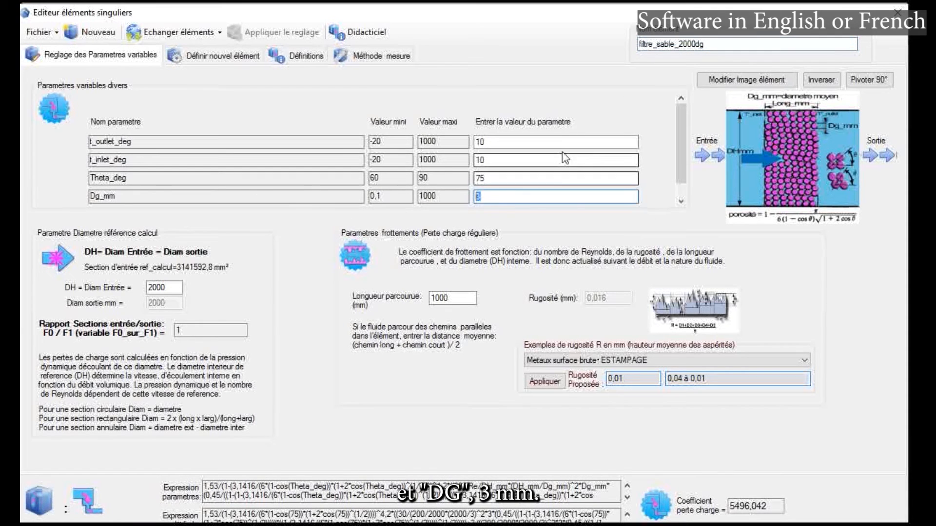
Complete the element name as filtre_sable_2000dg3mm, save it to the singular elements library and close the editor
text(3mm)
click(55, 32)
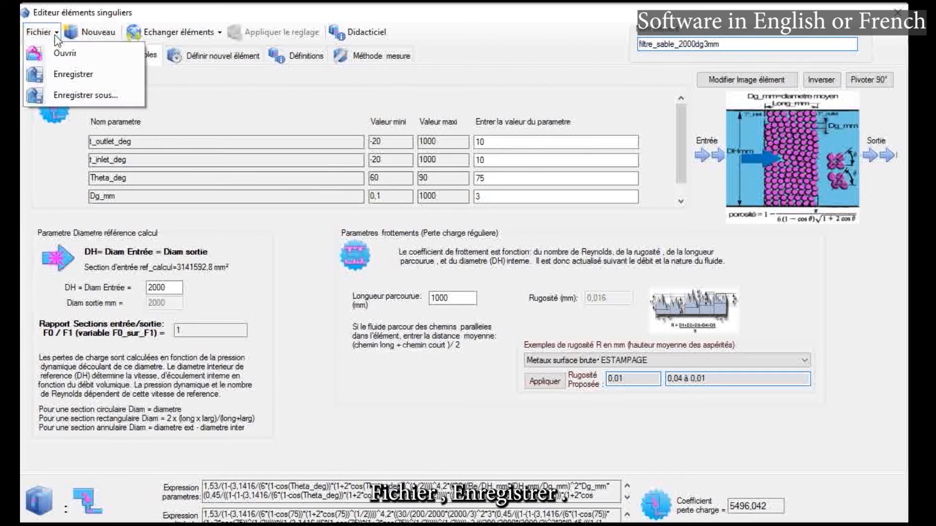
click(71, 77)
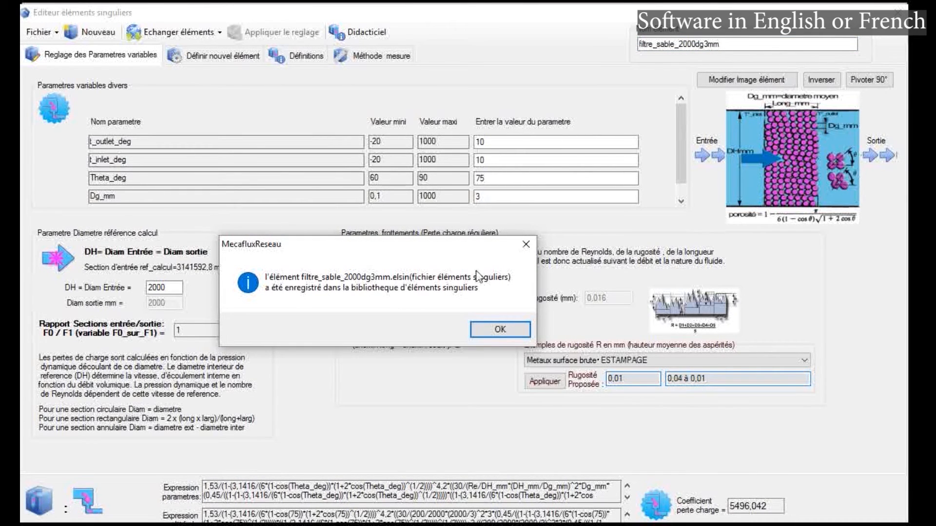
click(499, 334)
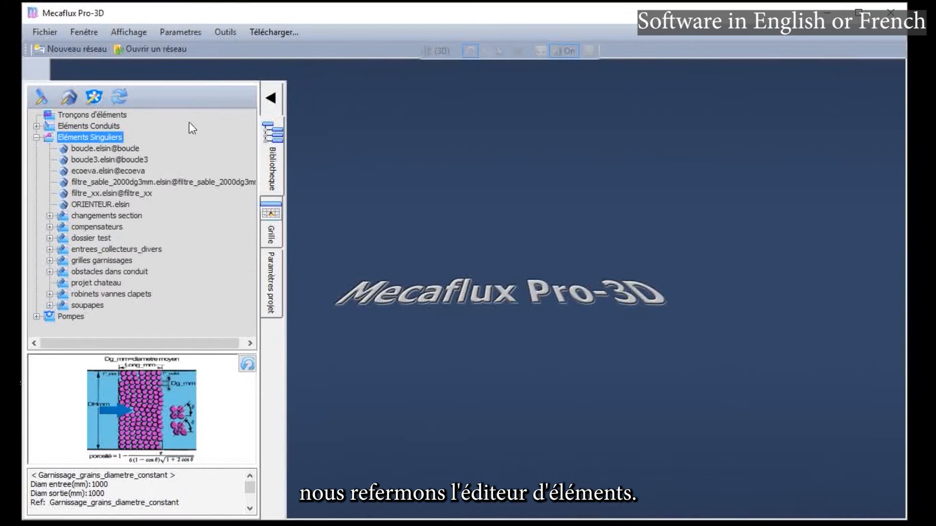
Narrow the library pane and check the saved filtre_sable_2000dg3mm element among the singular elements
drag(286, 180, 214, 182)
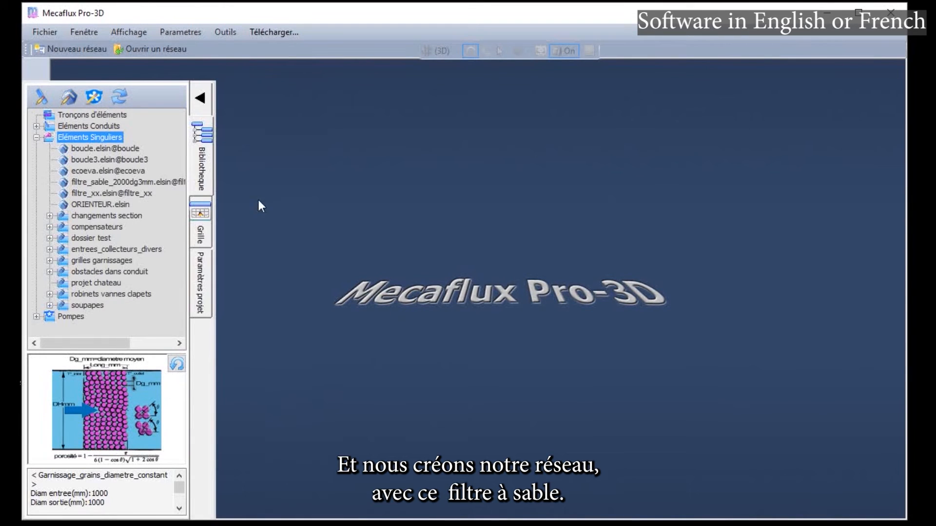
click(117, 181)
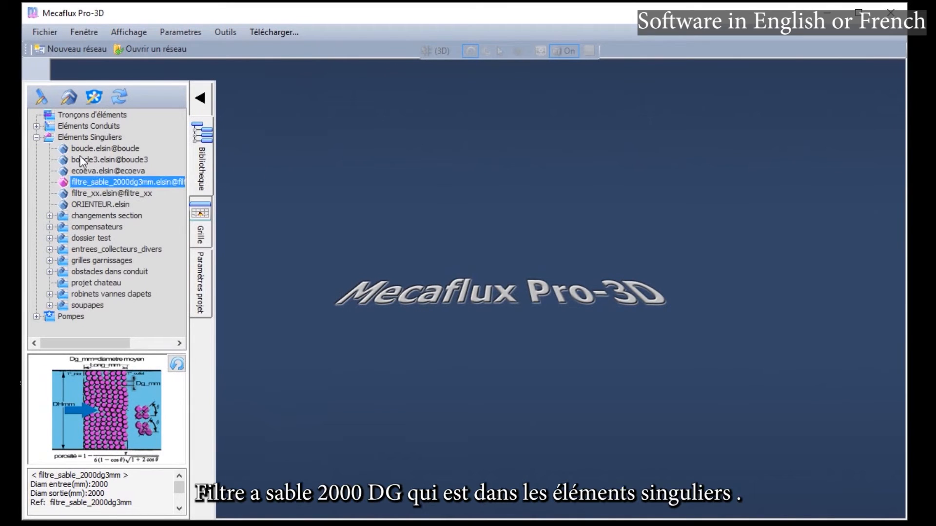
click(83, 138)
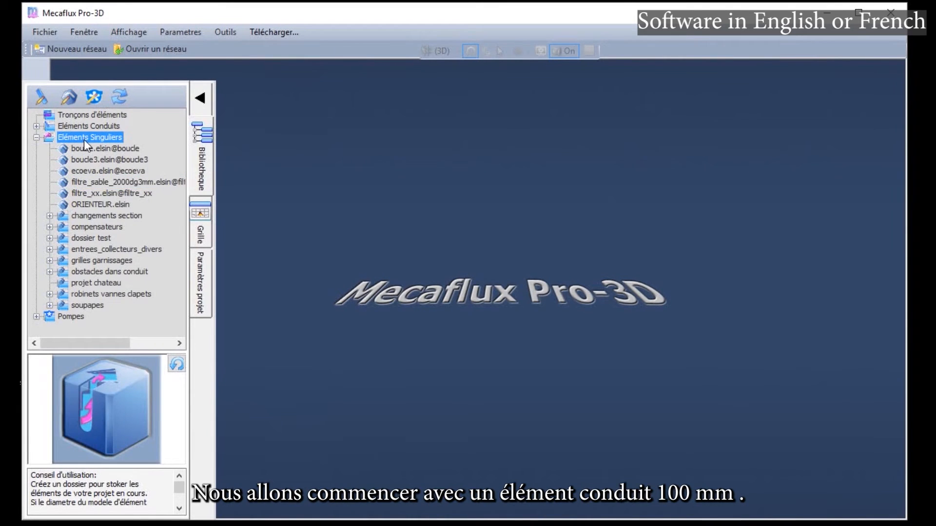
Try to save a PVC conduit with a 100 mm inner diameter and 0,016 mm roughness to the conduit library, then close the editor
click(36, 126)
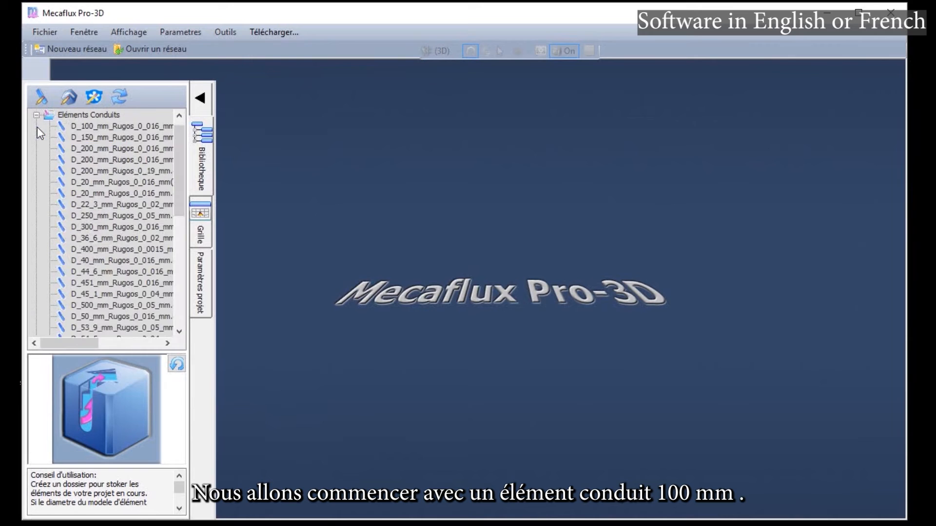
click(103, 126)
click(41, 97)
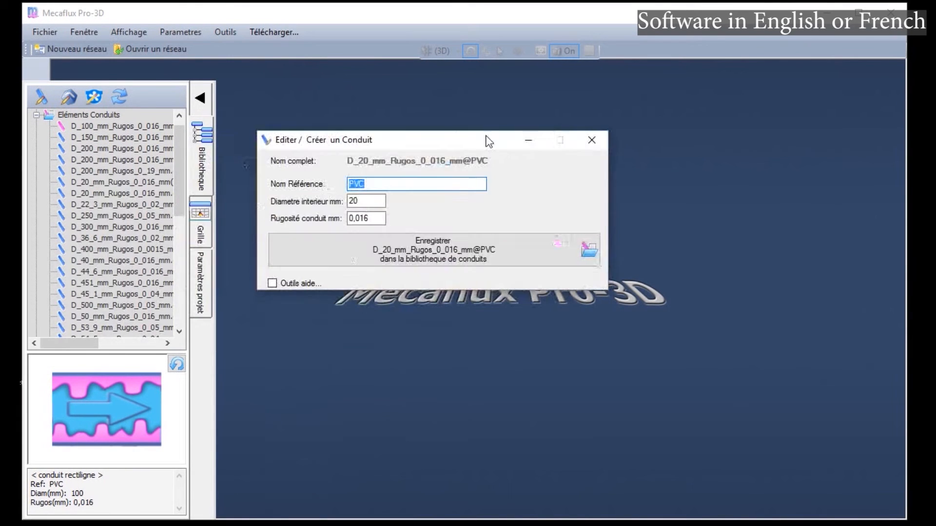
key(Tab)
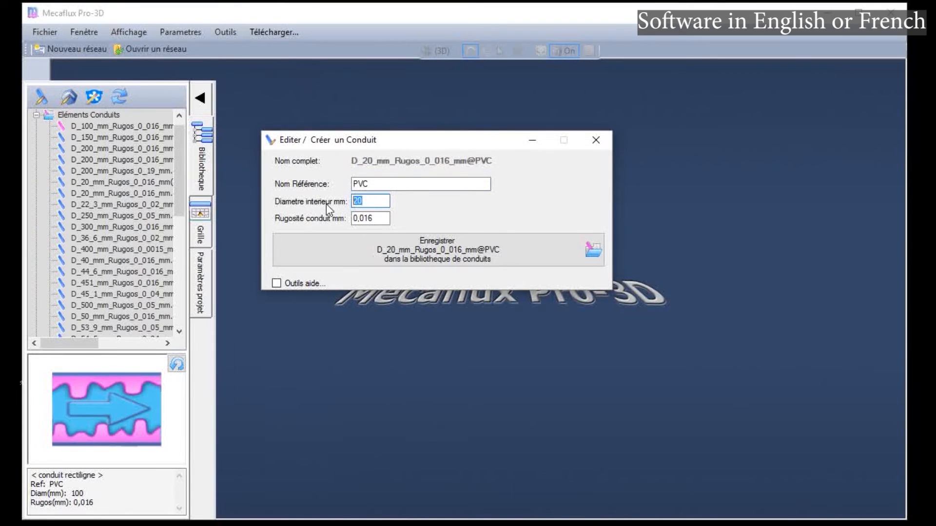
text(1000)
key(BackSpace)
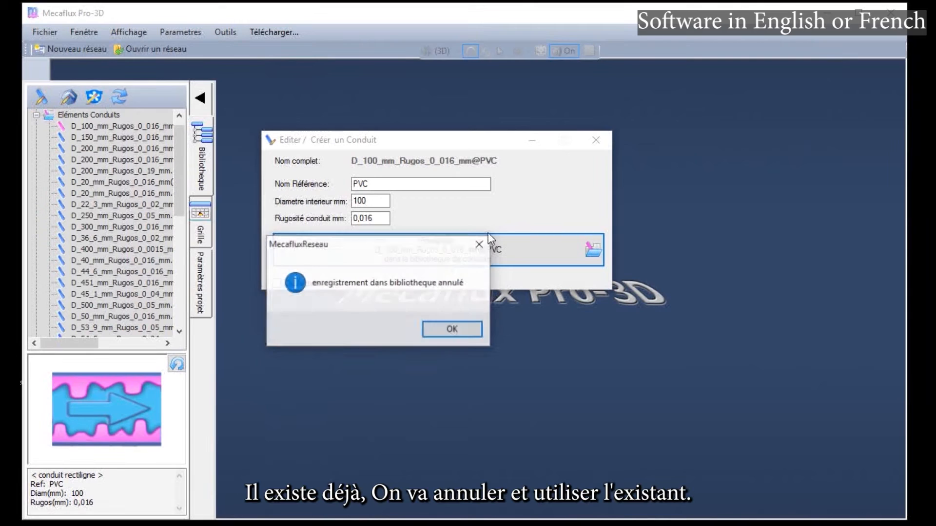
click(450, 330)
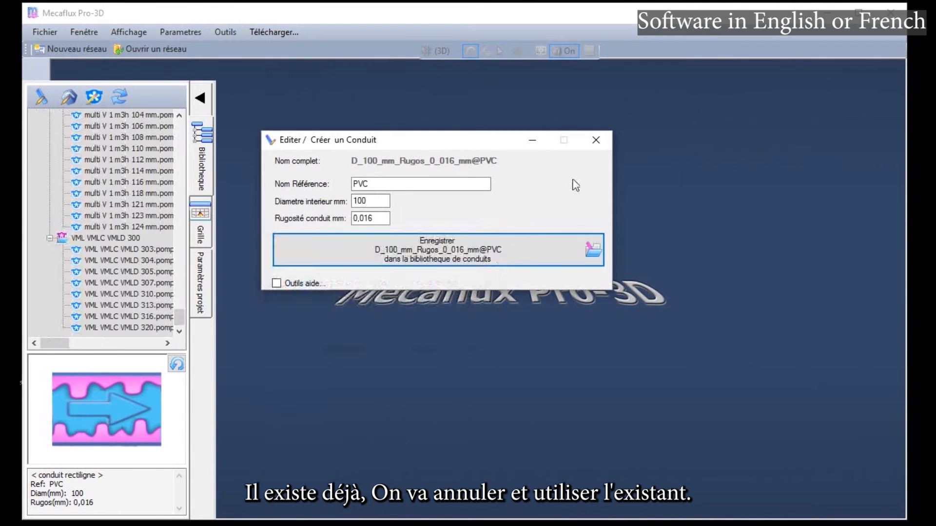
click(595, 140)
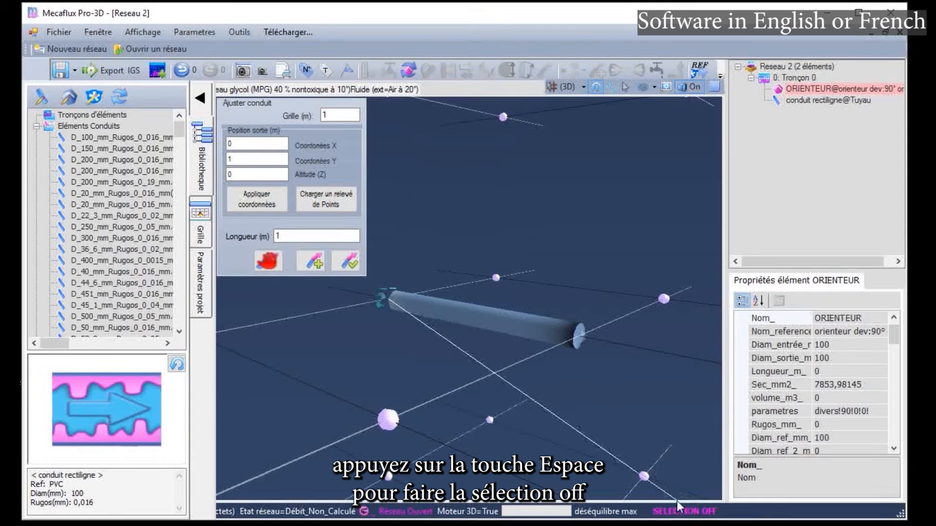
Turn selection off and validate the first straight conduit, 1 m long and 100 mm in diameter, ending at X 0, Y 1, Z 0
key(space)
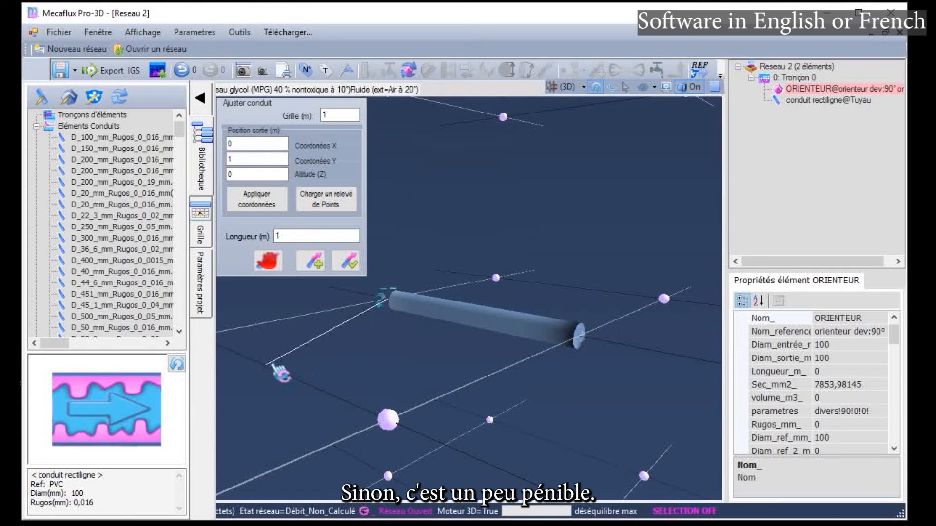
click(348, 262)
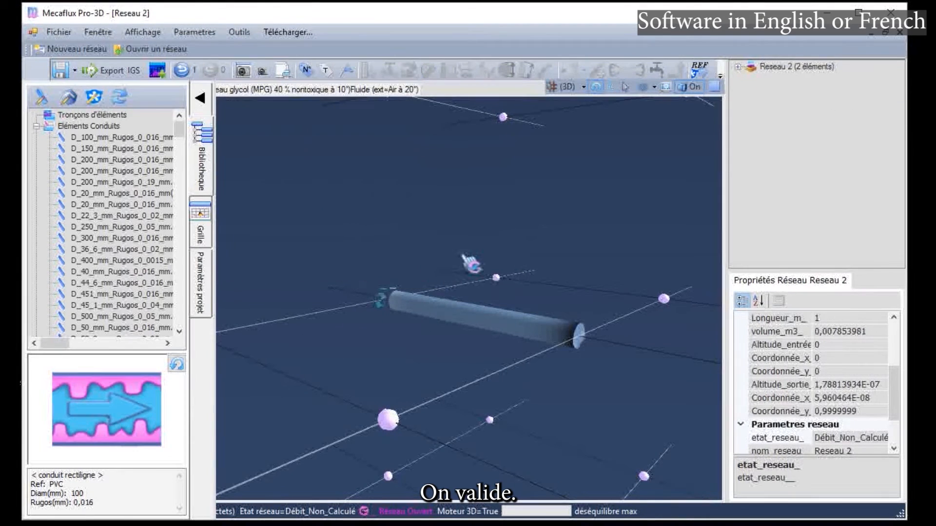
click(522, 327)
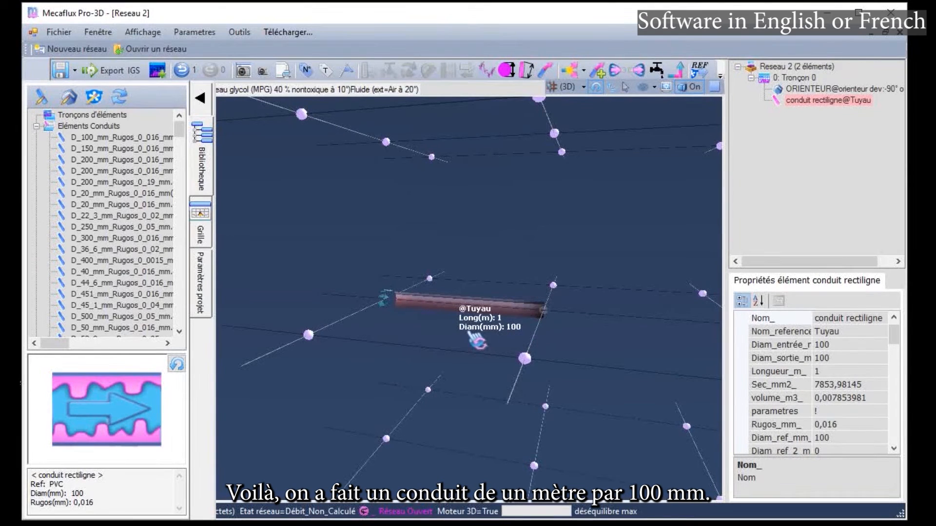
click(542, 345)
click(538, 308)
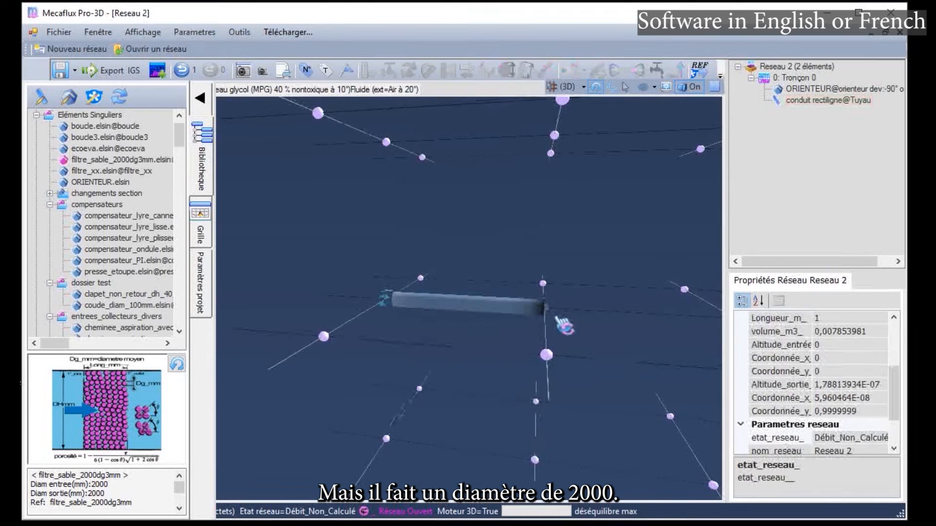
Insert an abrupt enlargement (Brusque) with a 2000 mm outlet diameter after the straight conduit
click(541, 312)
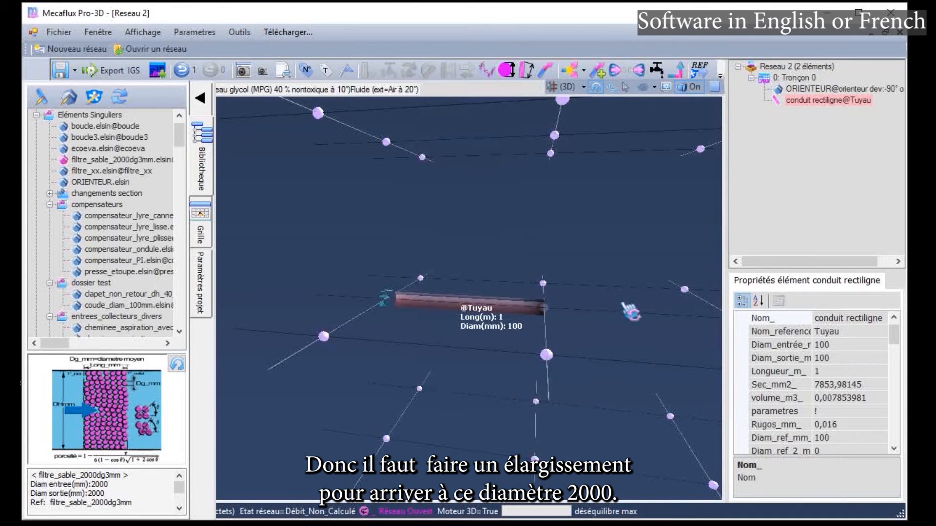
scroll(670, 309, down, 2)
scroll(670, 309, up, 1)
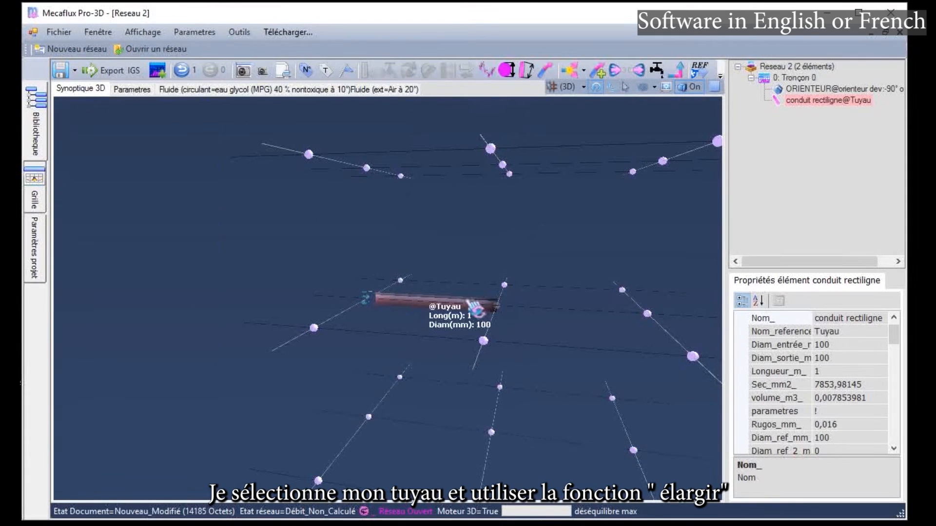
click(811, 89)
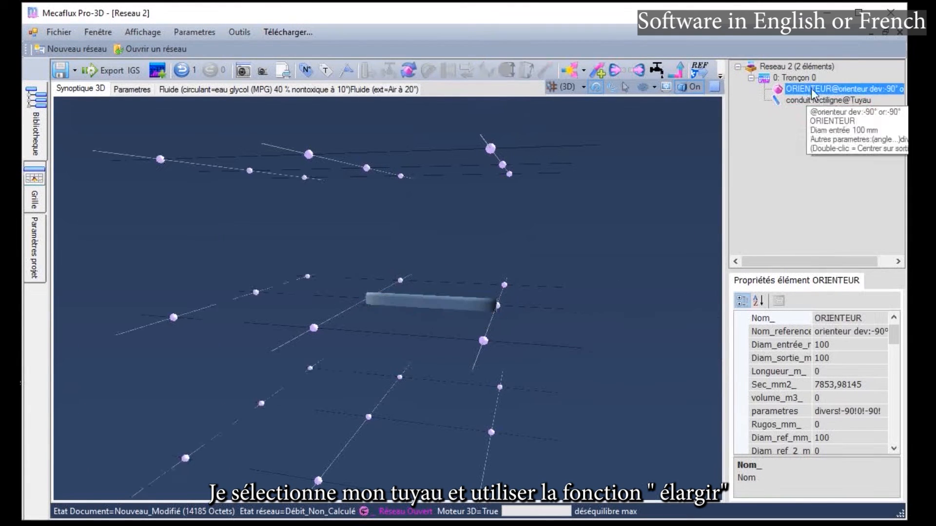
click(809, 101)
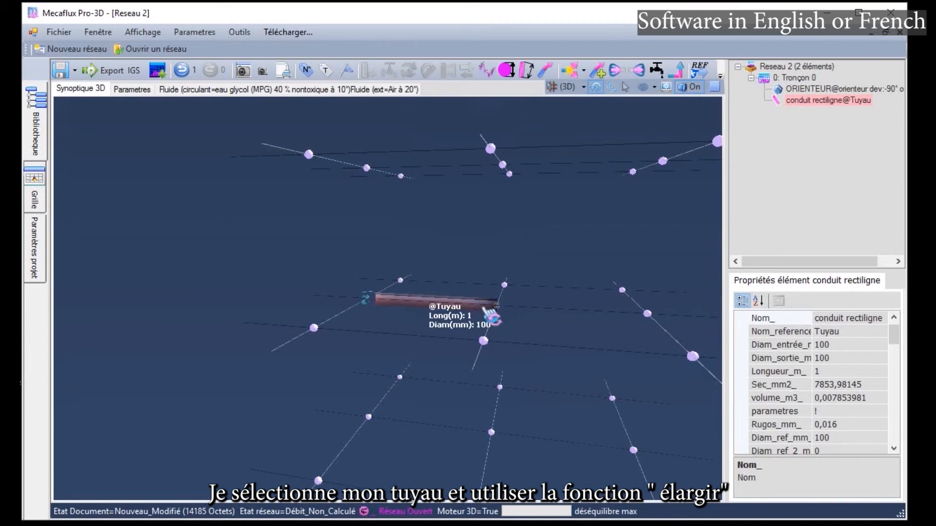
scroll(549, 314, up, 2)
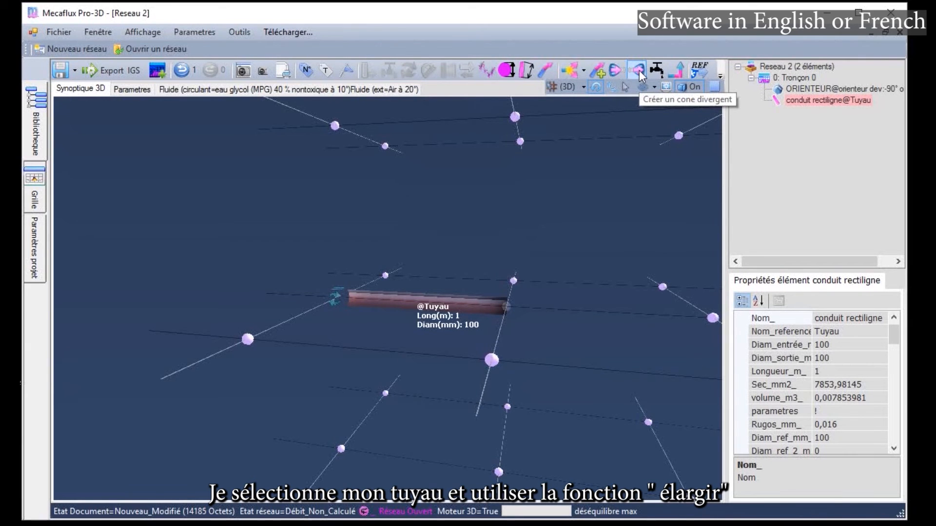
click(639, 70)
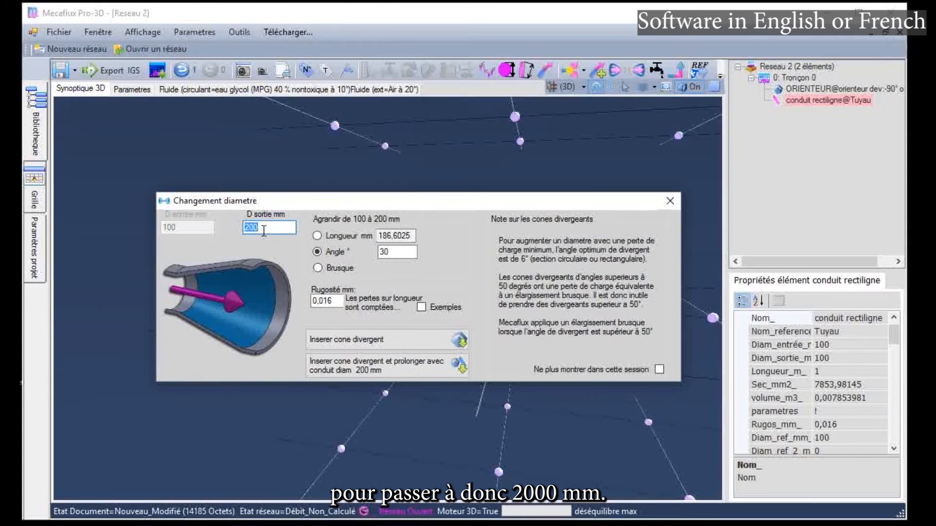
double_click(266, 228)
text(20)
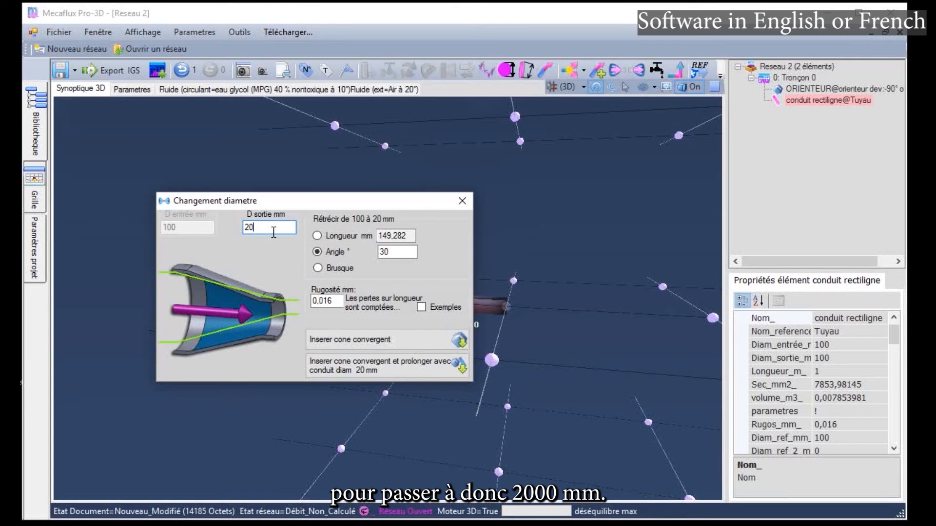
text(00)
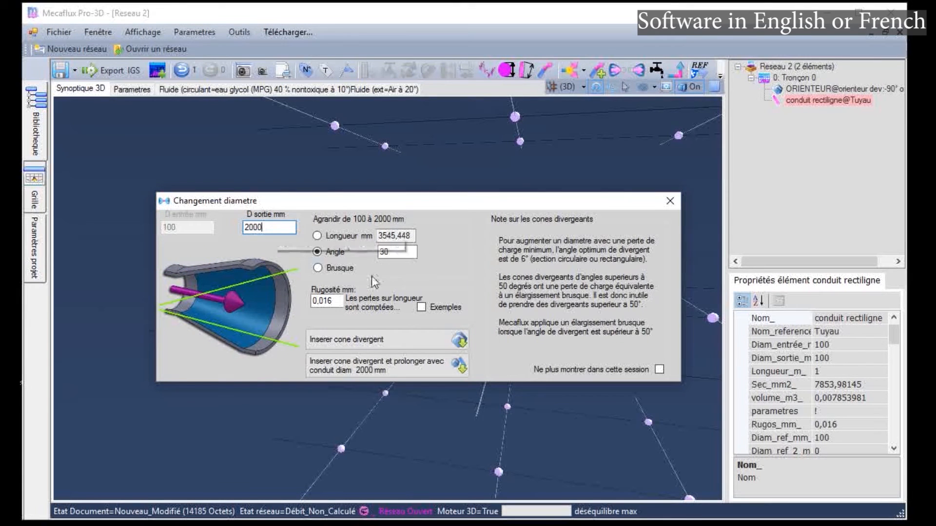
click(324, 269)
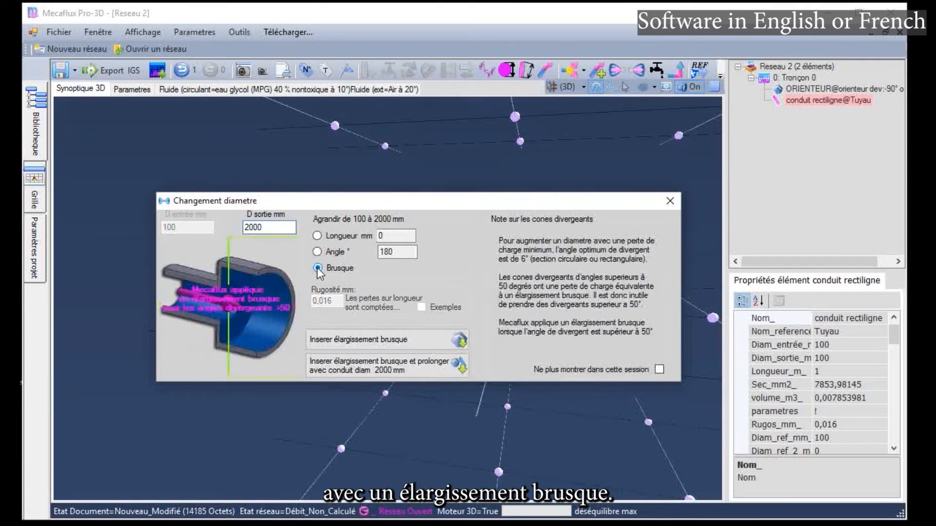
click(387, 341)
Set the length of the 100 mm straight conduit before the enlargement to 3 m
drag(550, 335, 319, 313)
scroll(320, 314, up, 4)
scroll(316, 316, down, 1)
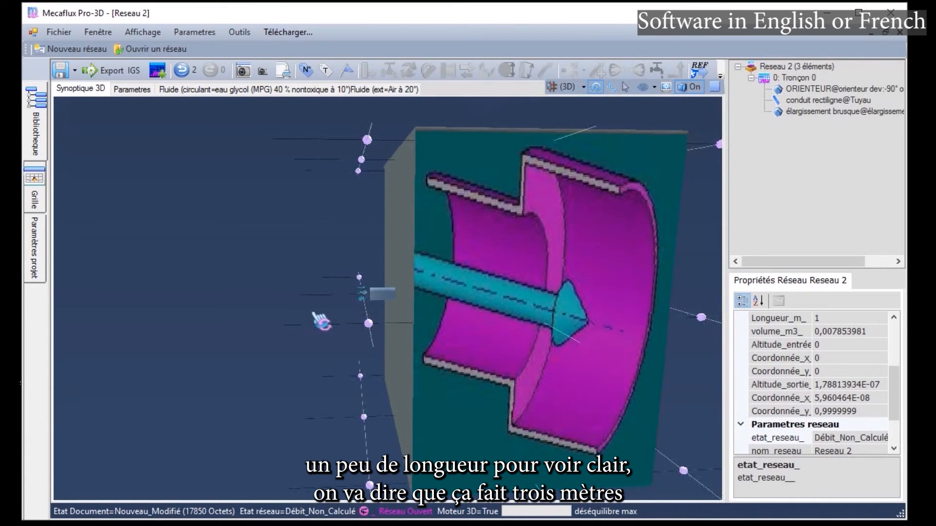
click(384, 299)
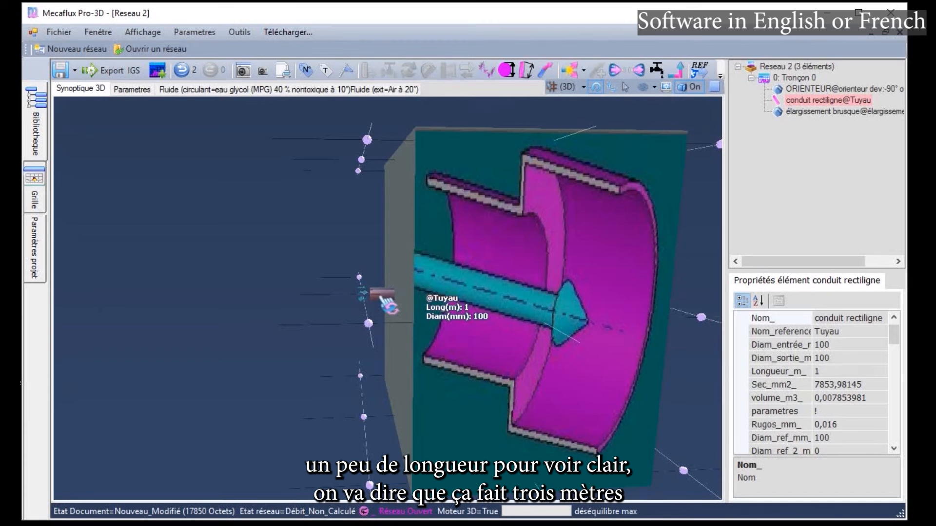
click(507, 70)
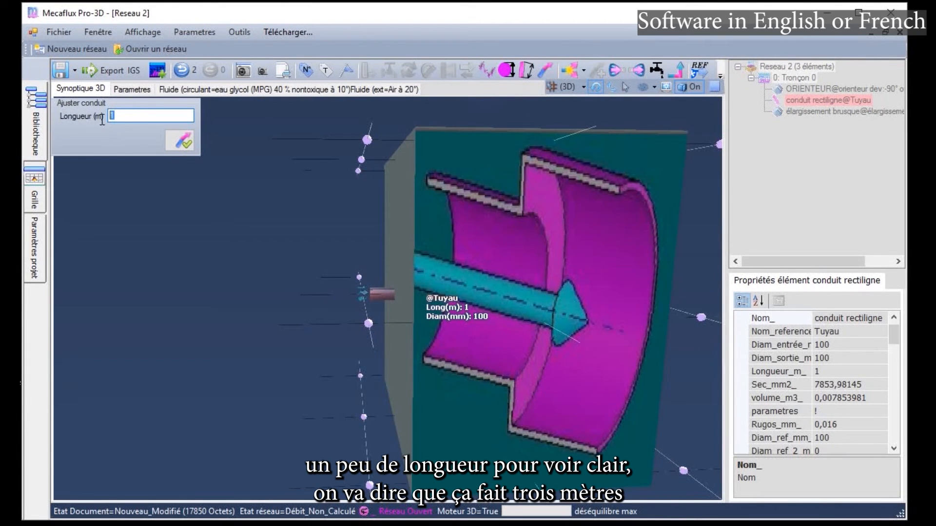
text(3)
click(184, 142)
Continue the network after the abrupt enlargement with a straight conduit 2000 mm in diameter and 3 m long
drag(516, 322, 549, 327)
drag(661, 312, 568, 273)
click(451, 314)
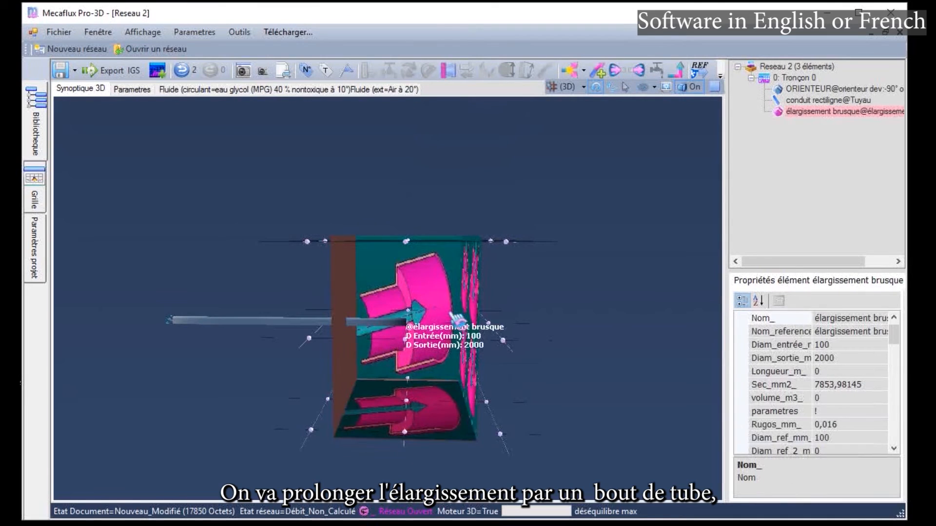
right_click(458, 282)
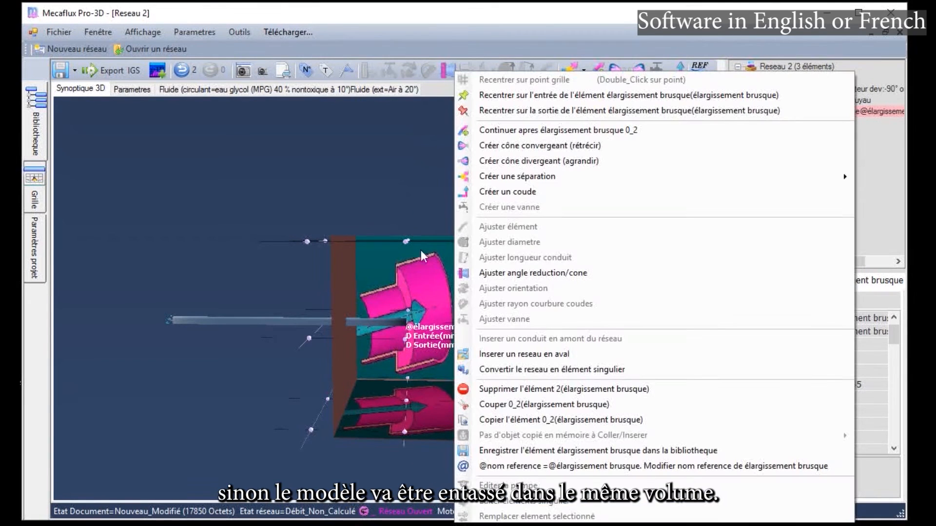
click(411, 261)
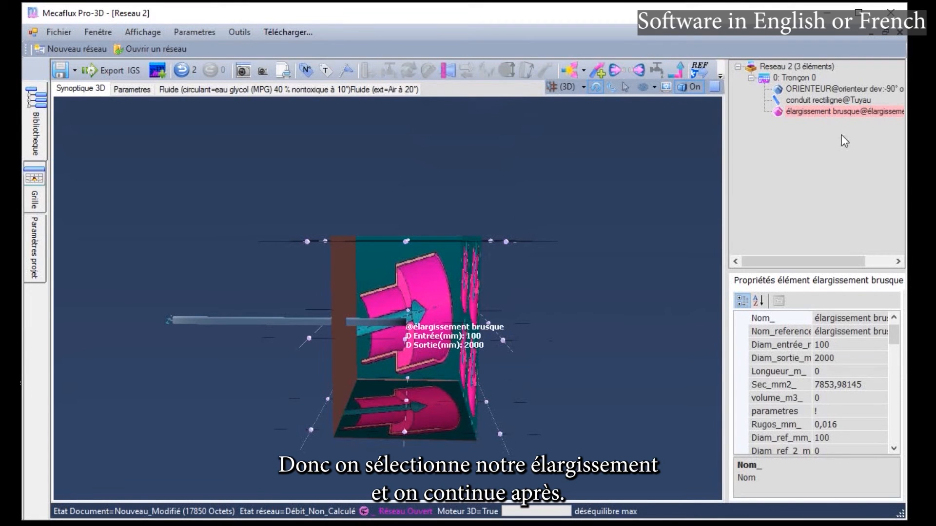
click(600, 71)
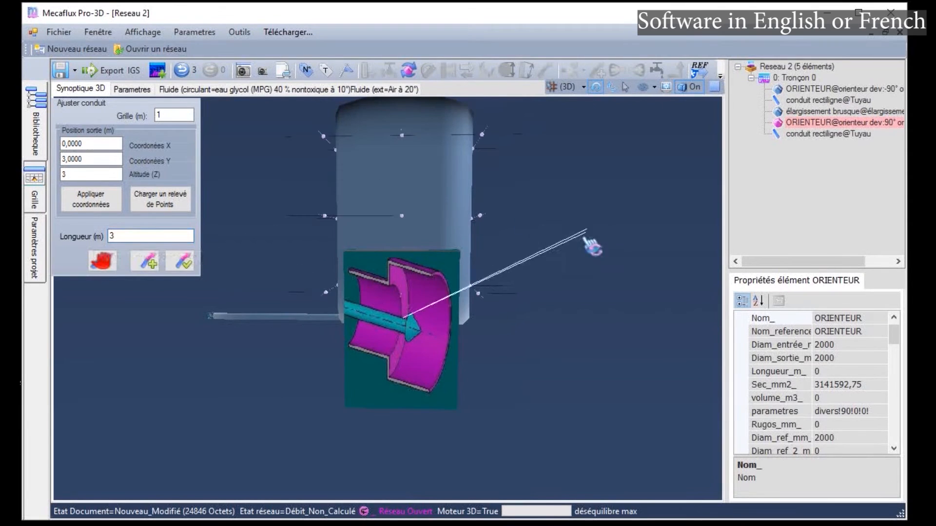
scroll(564, 298, down, 3)
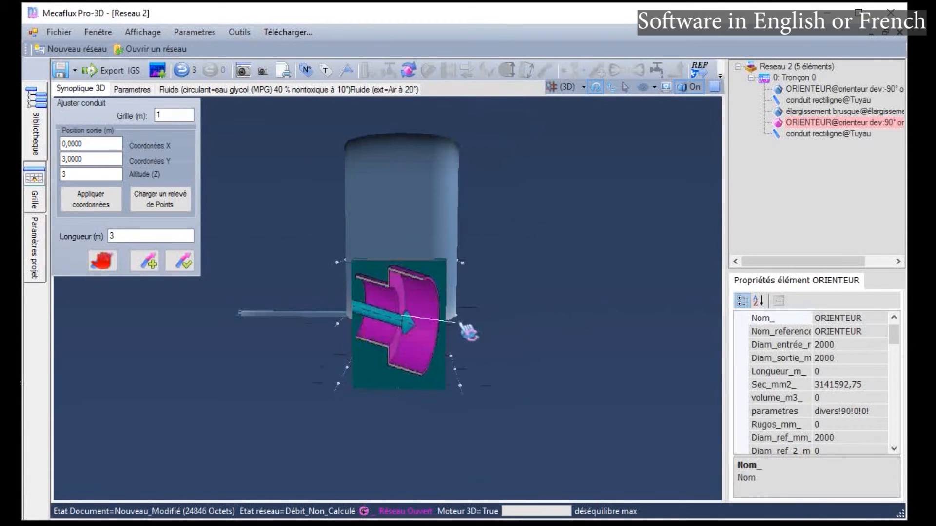